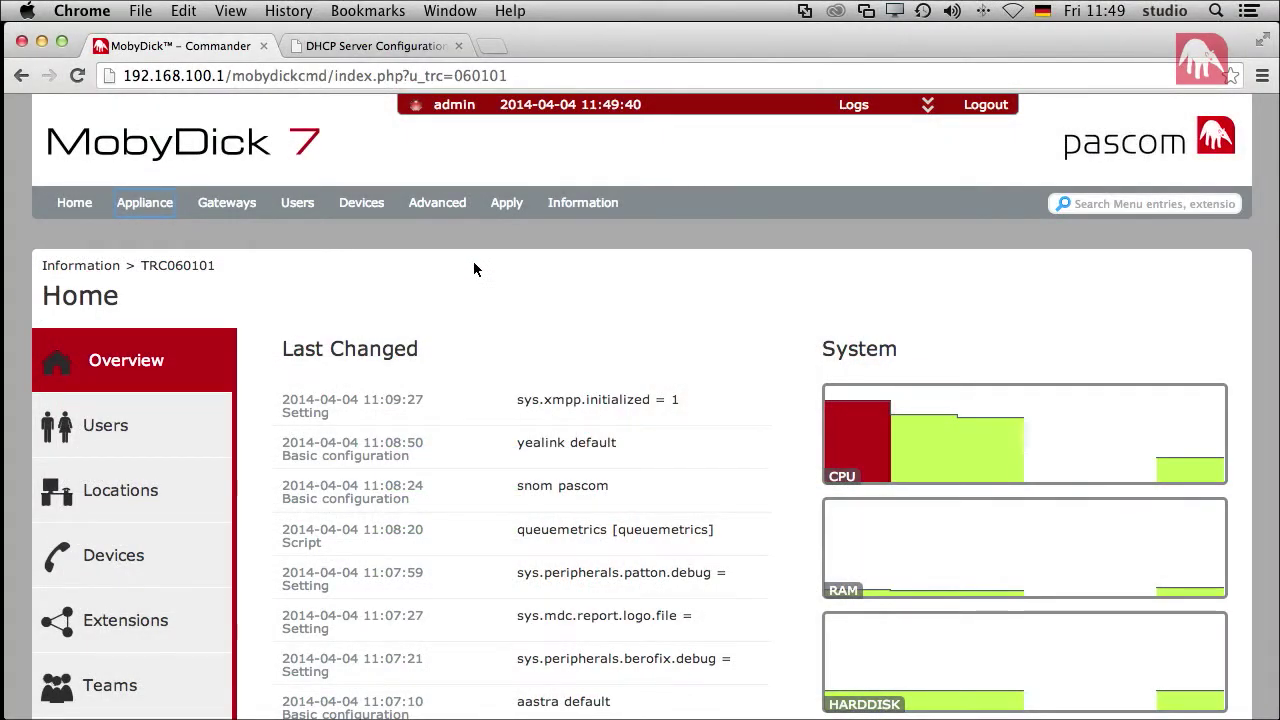
Step: Open the appliance's Services settings page from the Appliance menu
{"action": "left_click", "coordinate": [146, 202]}
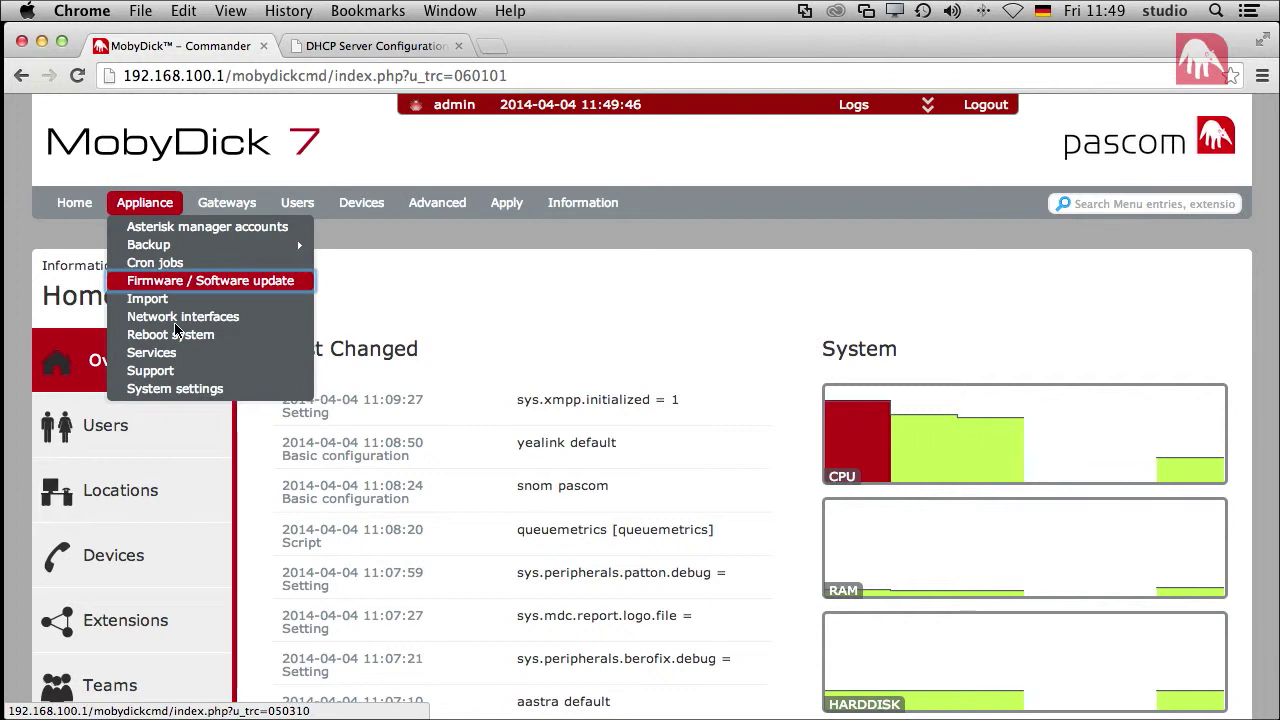
{"action": "left_click", "coordinate": [172, 355]}
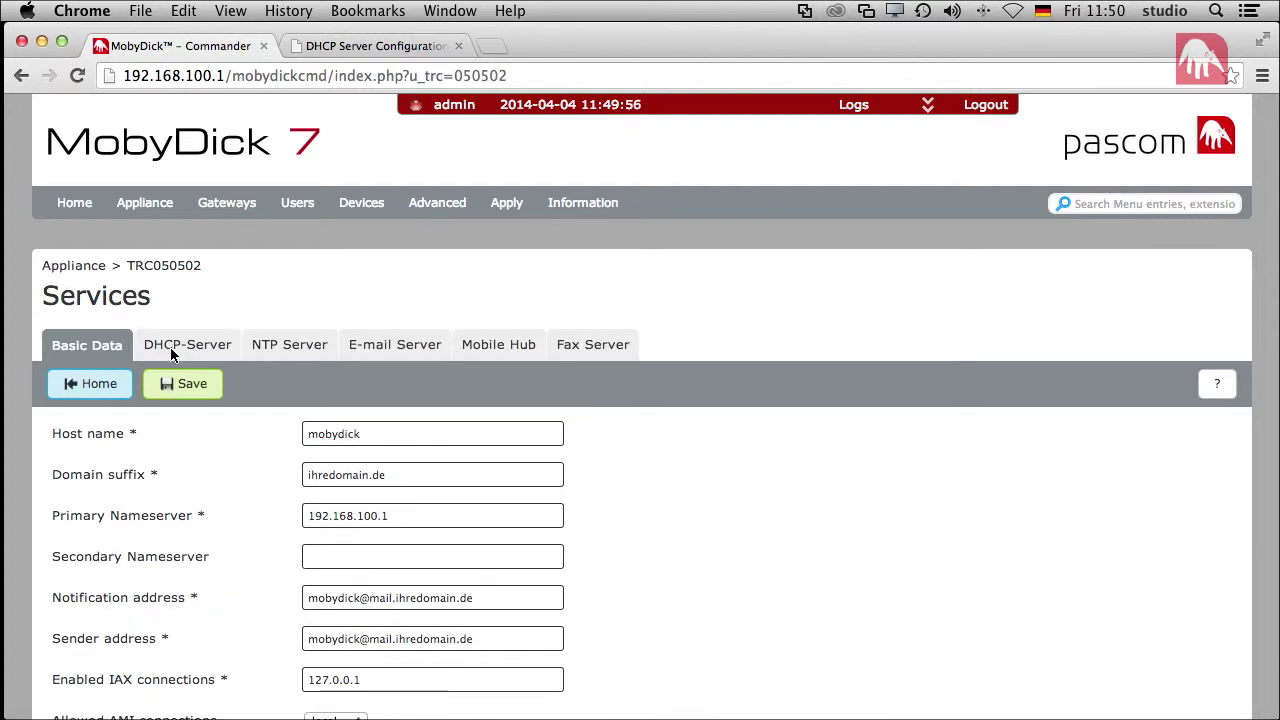
Step: On the DHCP-Server tab, set 'active' to Yes to turn the DHCP server on
{"action": "left_click", "coordinate": [177, 347]}
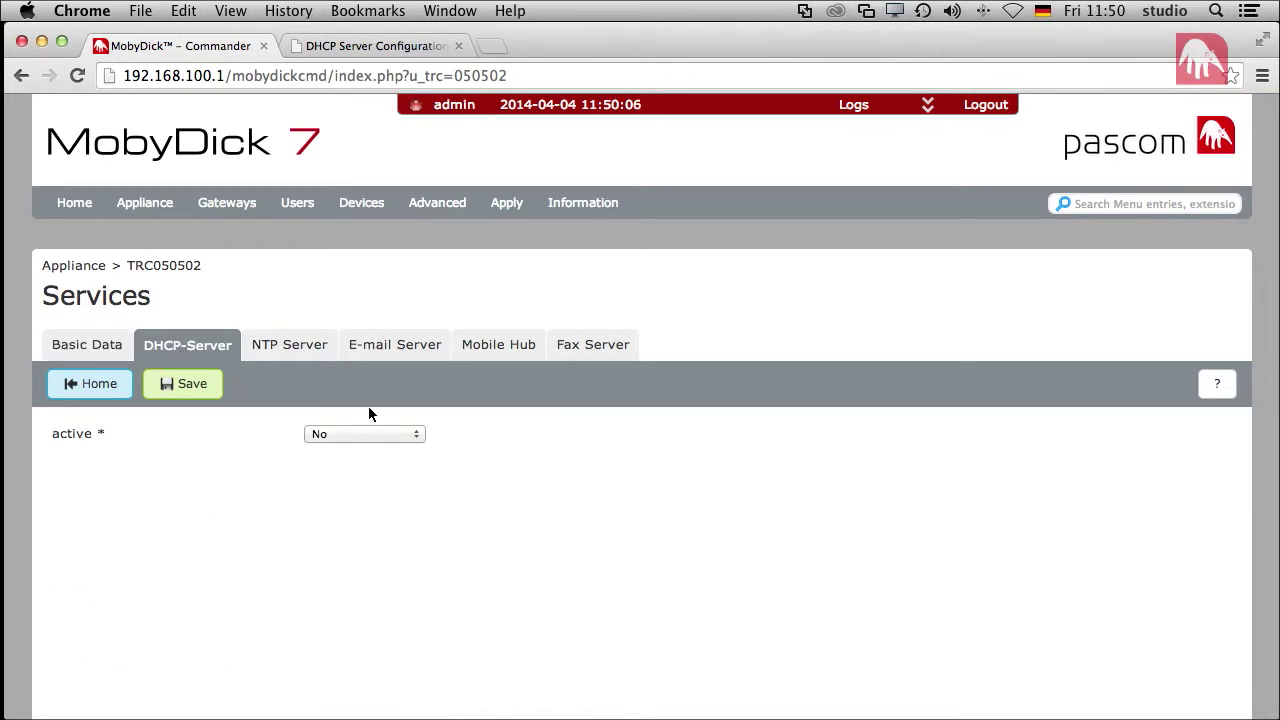
{"action": "left_click", "coordinate": [368, 433]}
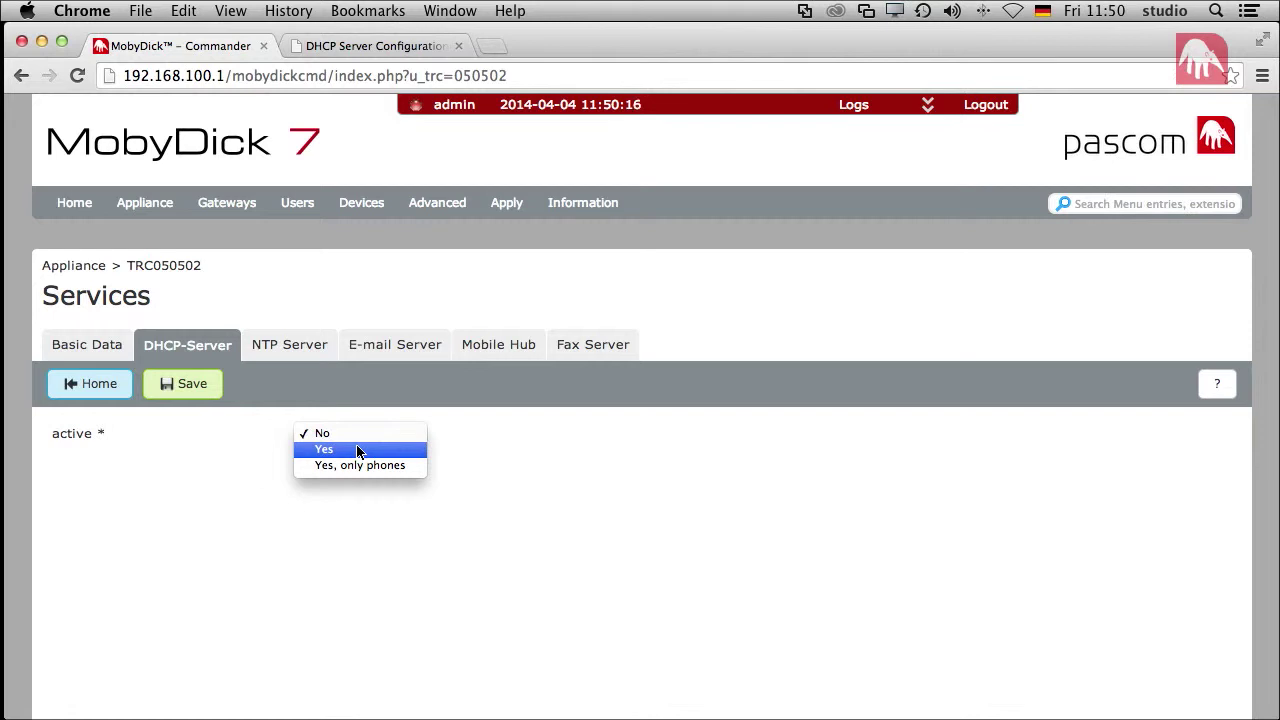
{"action": "left_click", "coordinate": [358, 450]}
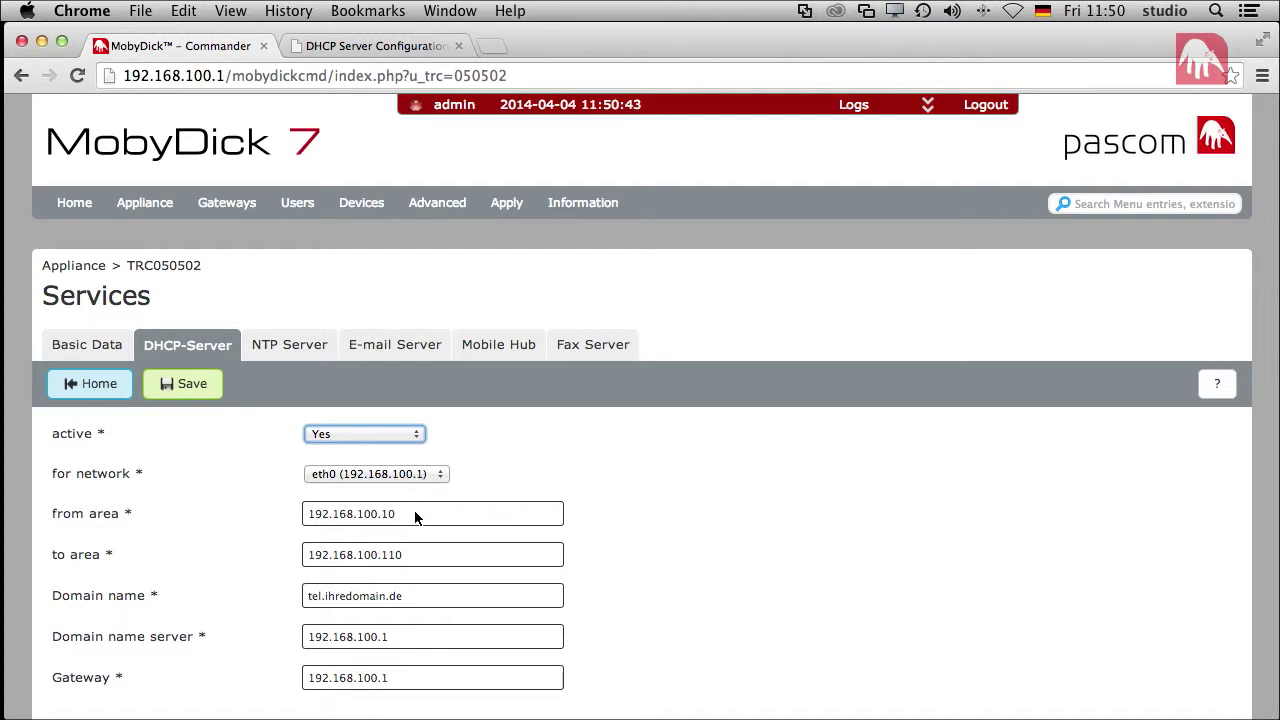
{"action": "left_click", "coordinate": [402, 513]}
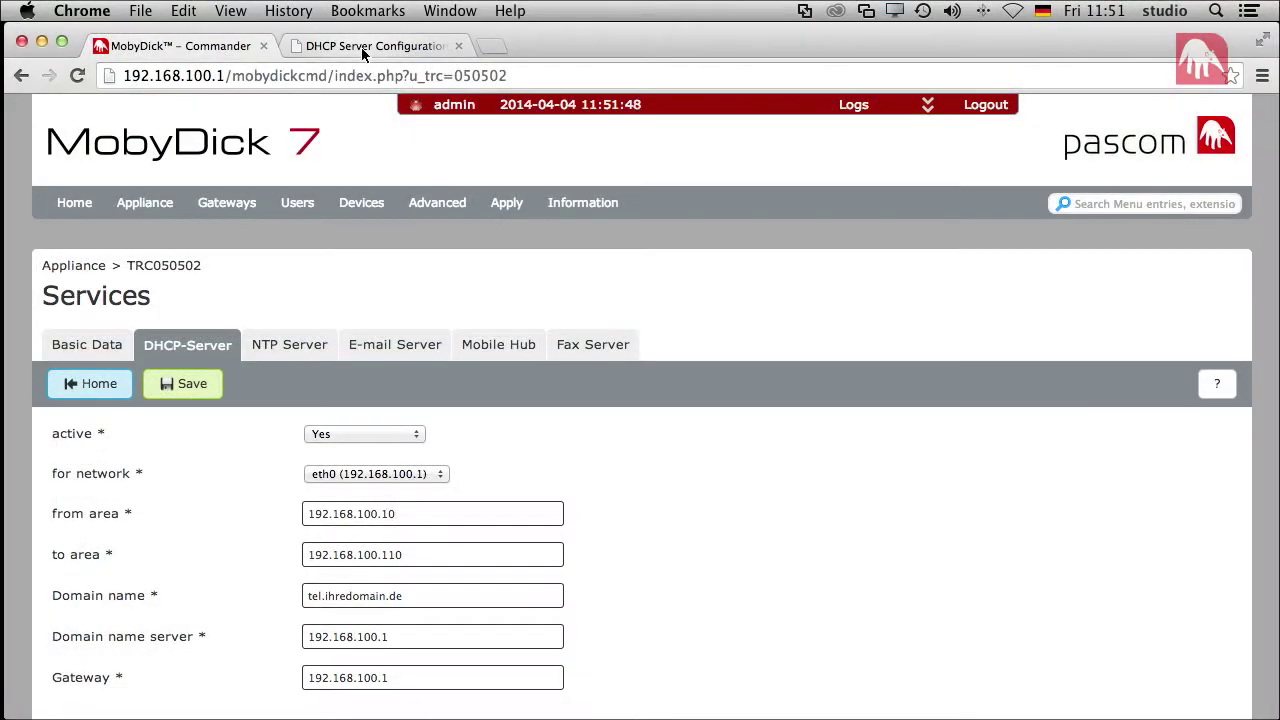
Step: Switch to the DHCP Server Configuration wiki page listing option 66 provisioning URLs
{"action": "left_click", "coordinate": [363, 50]}
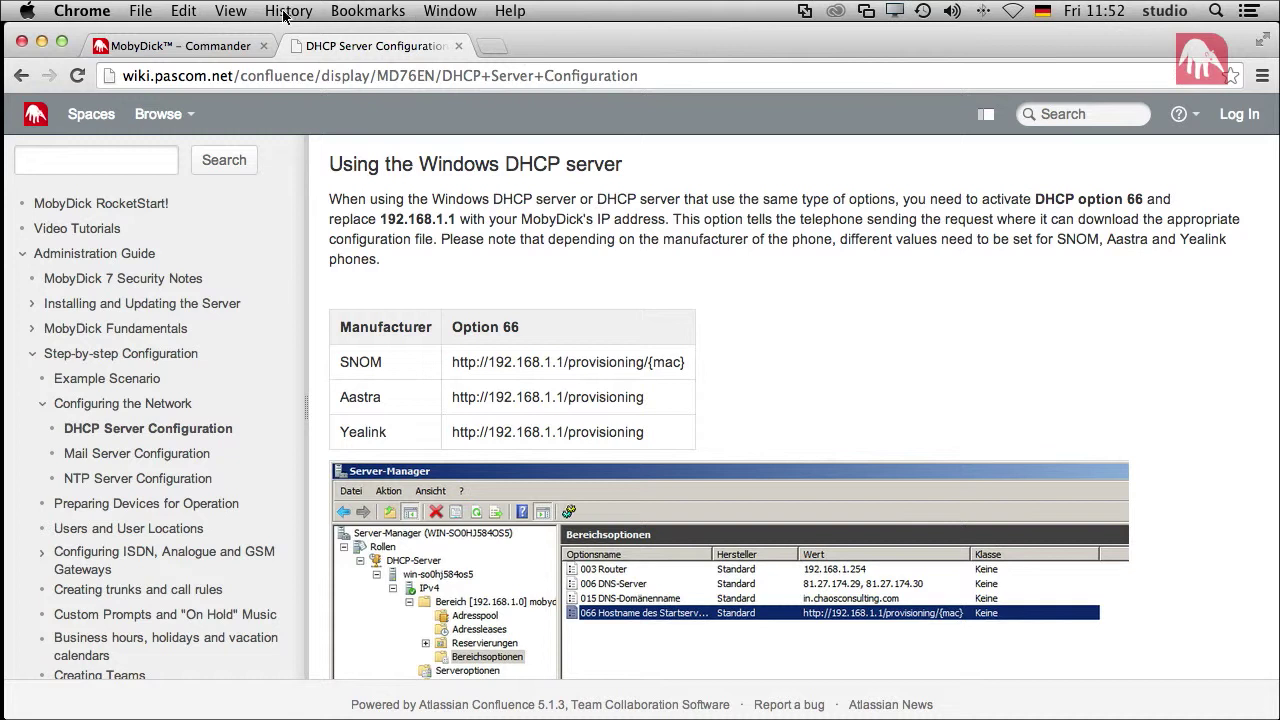
Step: Back in MobyDick Commander, save the DHCP server settings
{"action": "left_click", "coordinate": [219, 53]}
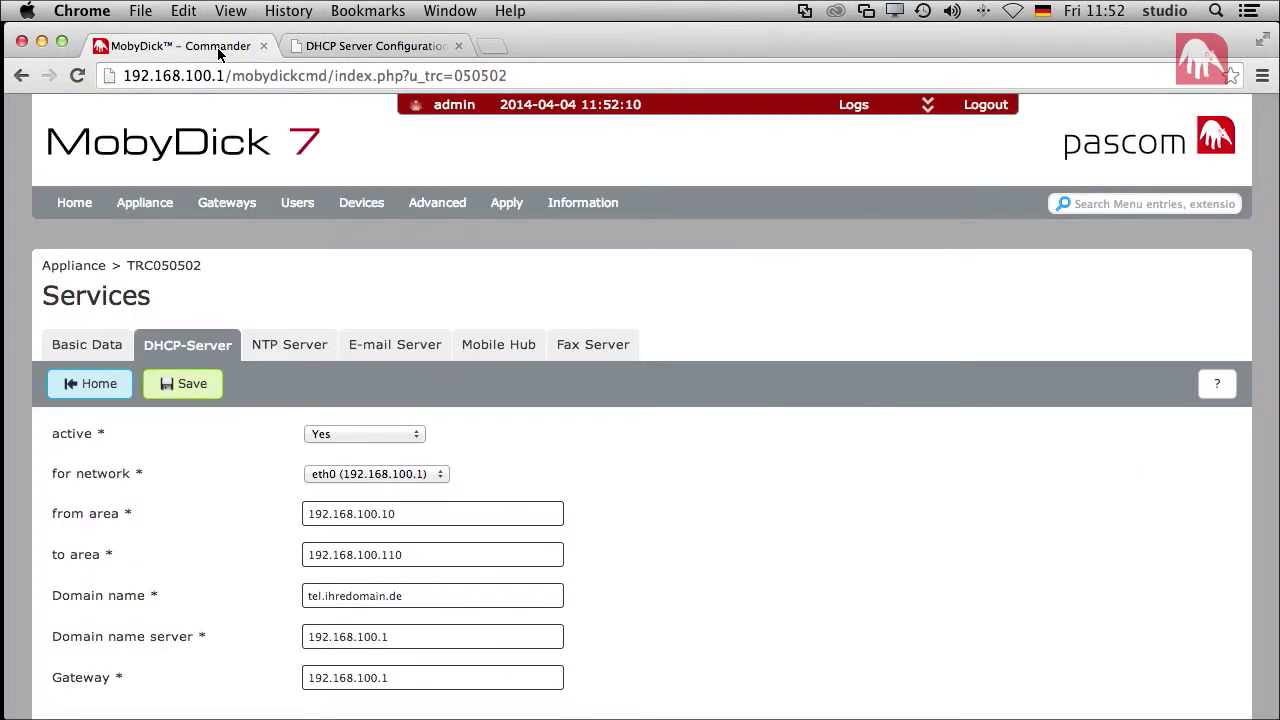
{"action": "left_click", "coordinate": [181, 392]}
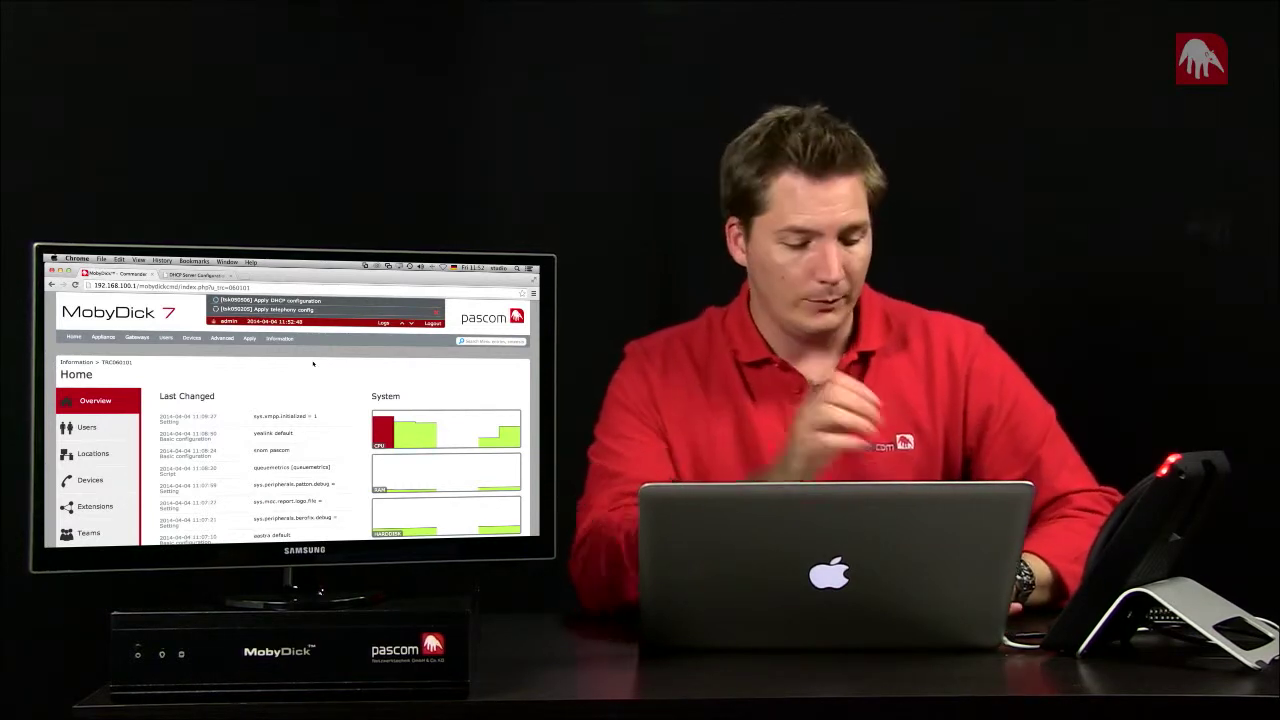
Step: Cycle through applications with Cmd+Tab to return to Chrome
{"action": "key", "text": "super+Tab"}
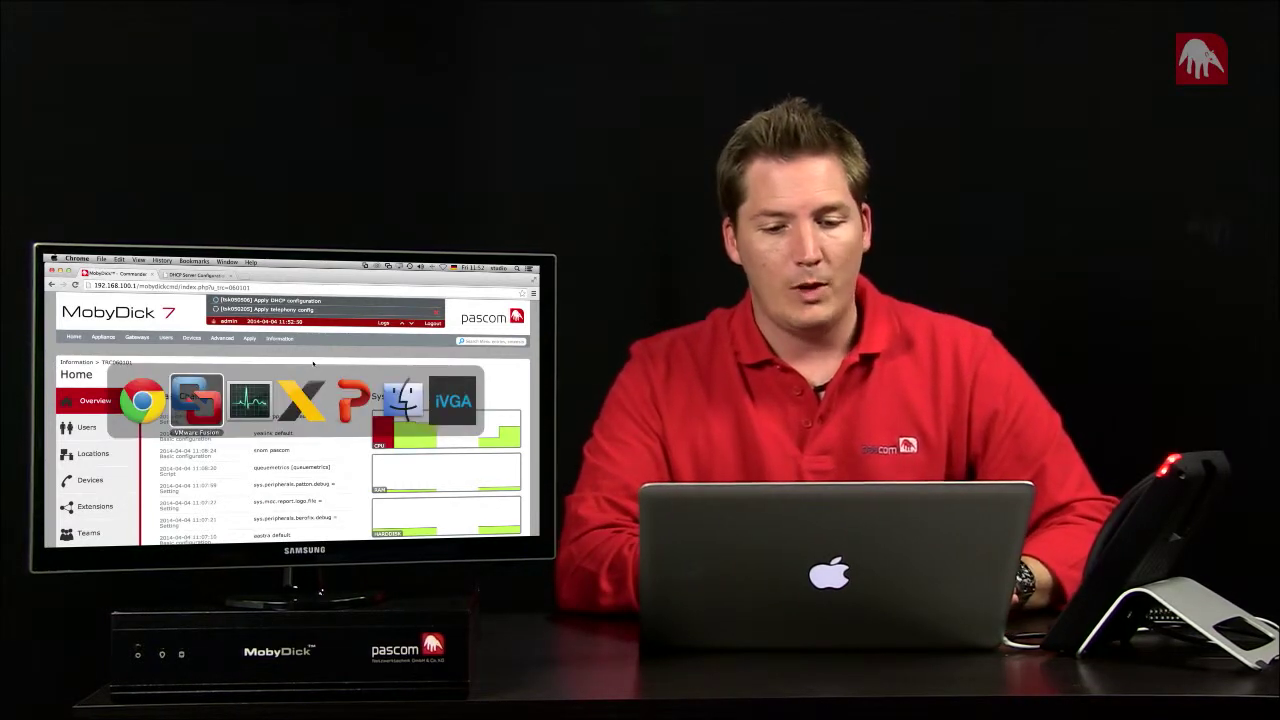
{"action": "key", "text": "super+Tab"}
{"action": "key", "text": "super+Tab"}
{"action": "key", "text": "super+Tab"}
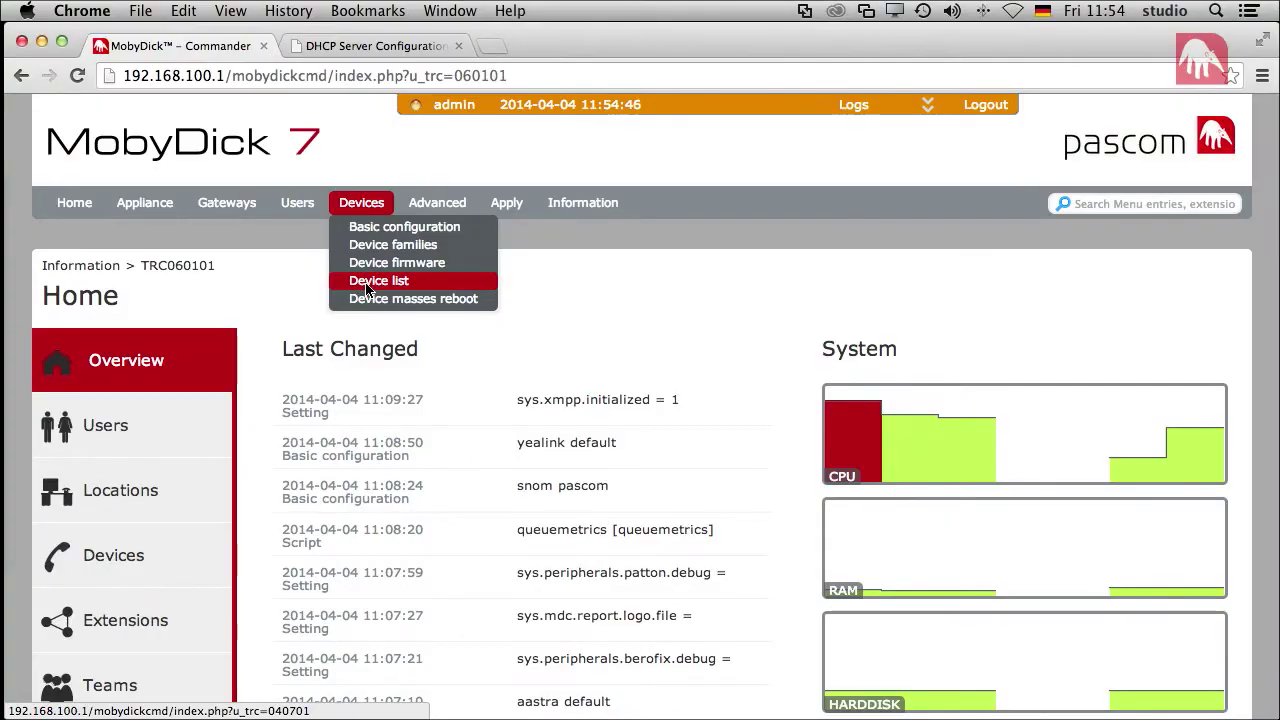
Step: Open the Devices list showing the unassigned Snom 821 phone
{"action": "left_click", "coordinate": [366, 284]}
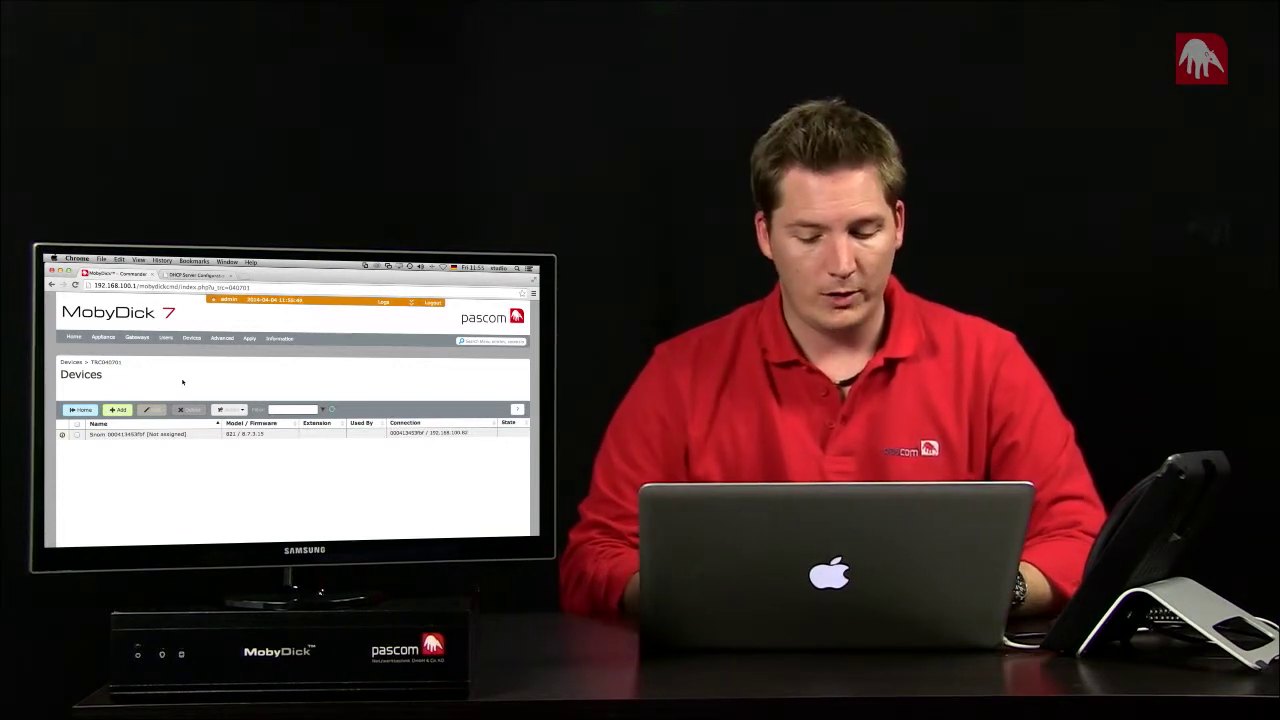
{"action": "key", "text": "super+Tab"}
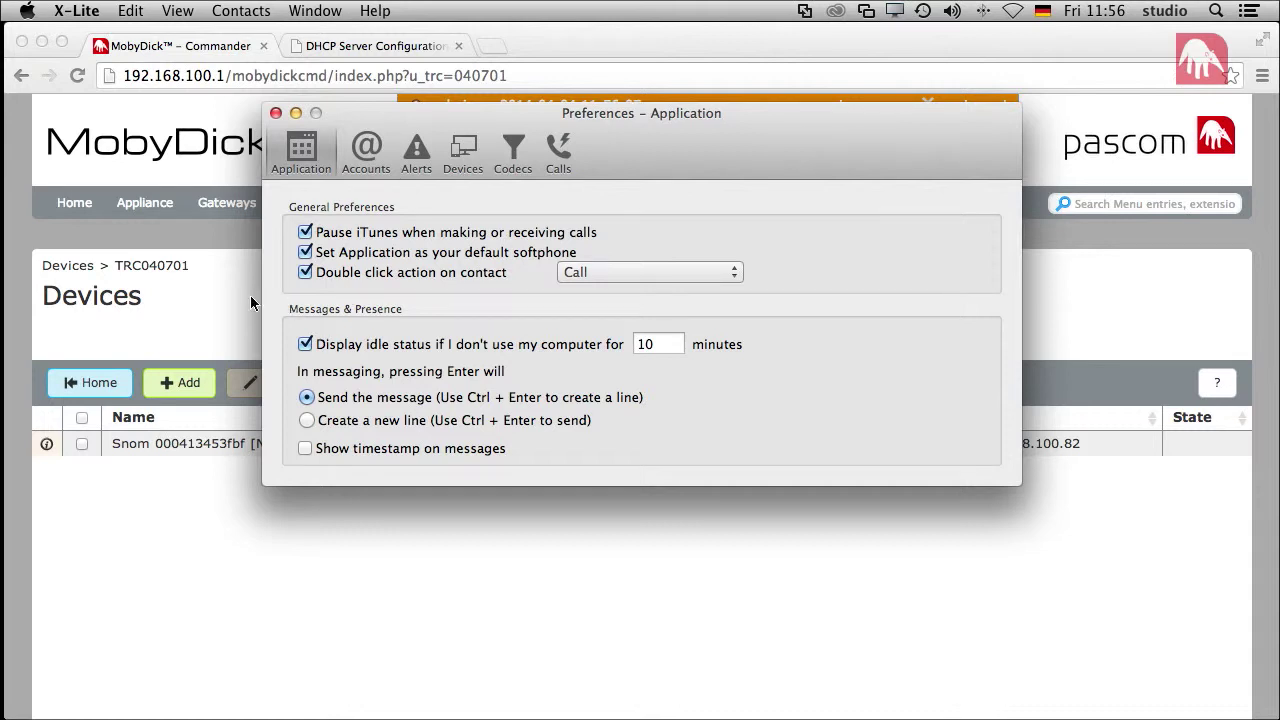
{"action": "left_click", "coordinate": [208, 316]}
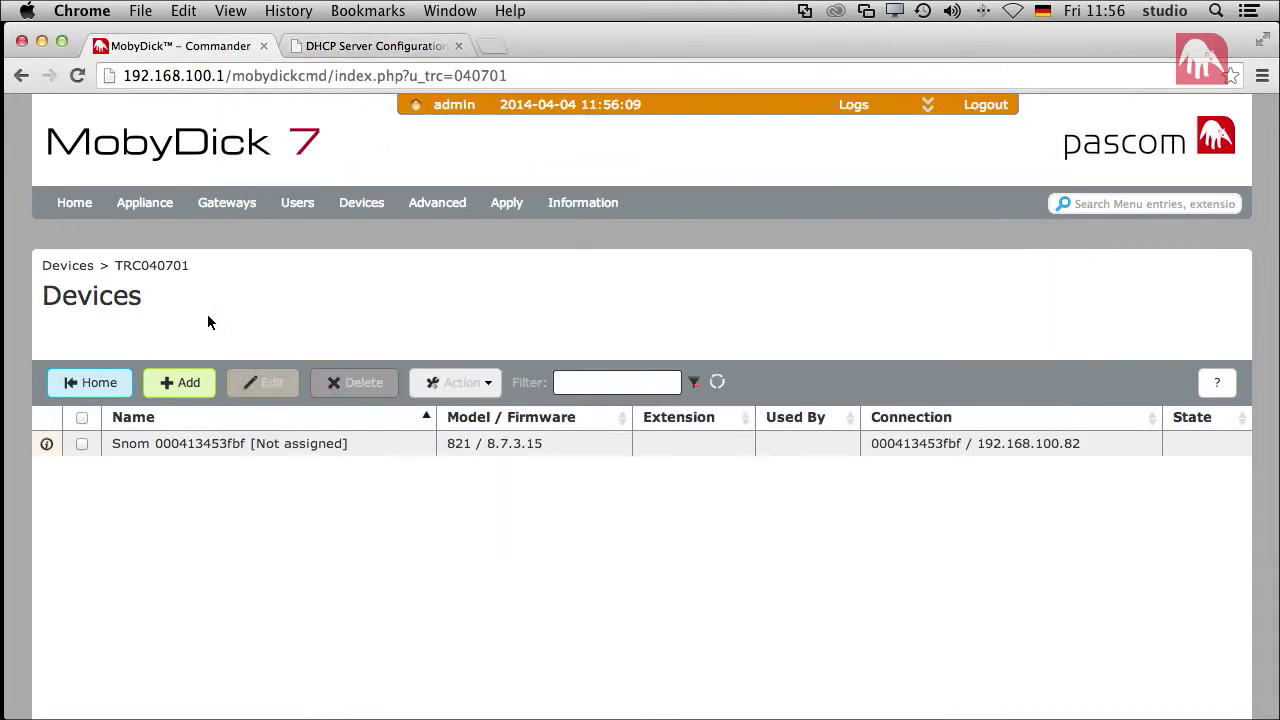
Step: Create a generic IP-phone/softphone device with username softphone1
{"action": "left_click", "coordinate": [189, 378]}
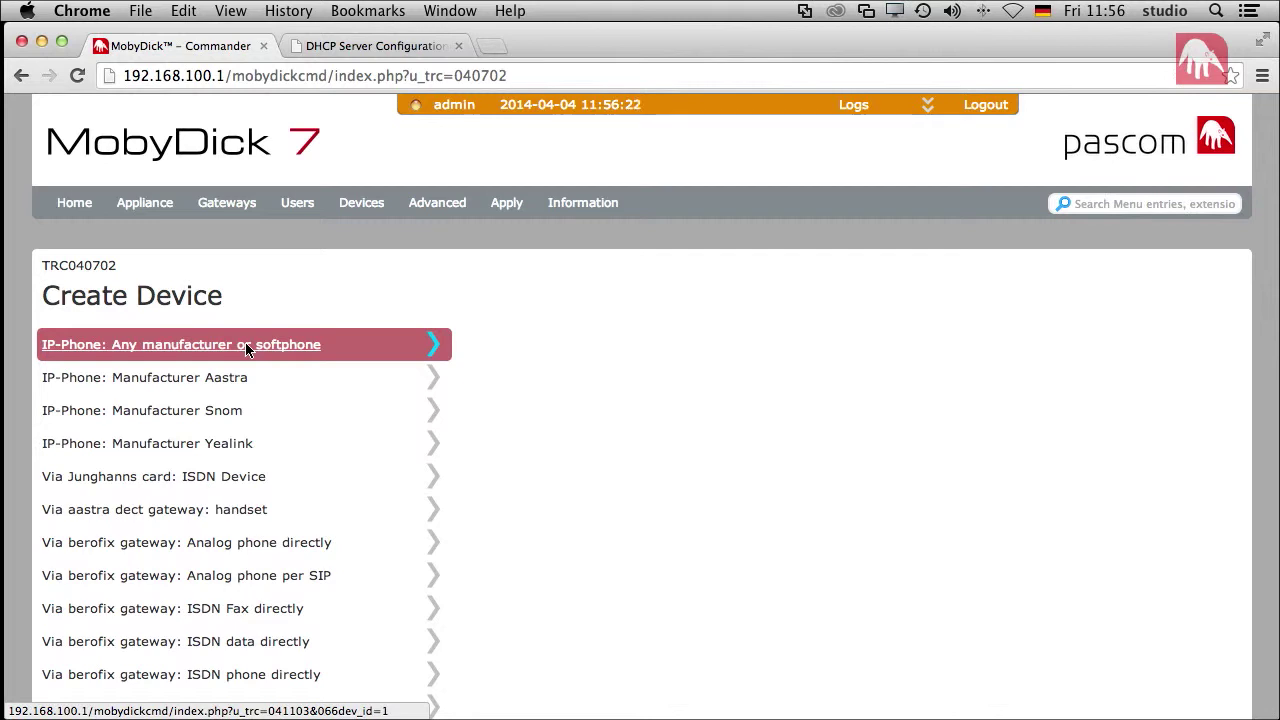
{"action": "left_click", "coordinate": [245, 342]}
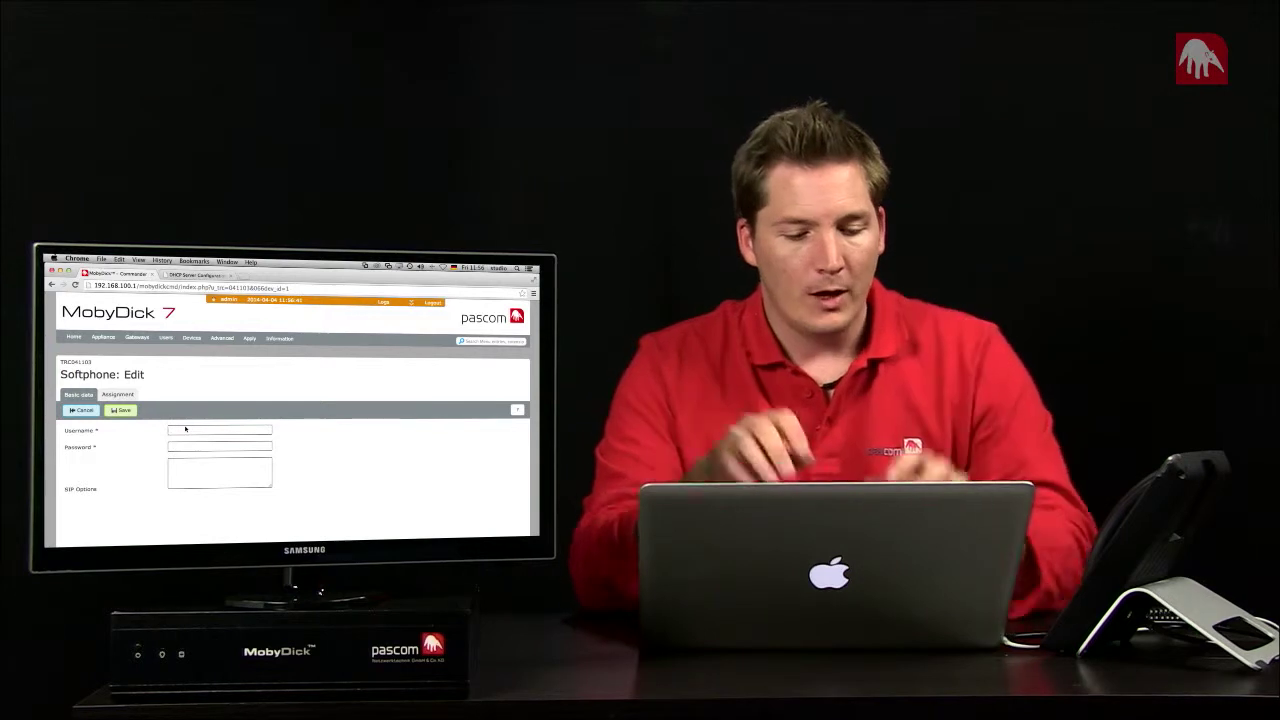
{"action": "type", "text": "sof"}
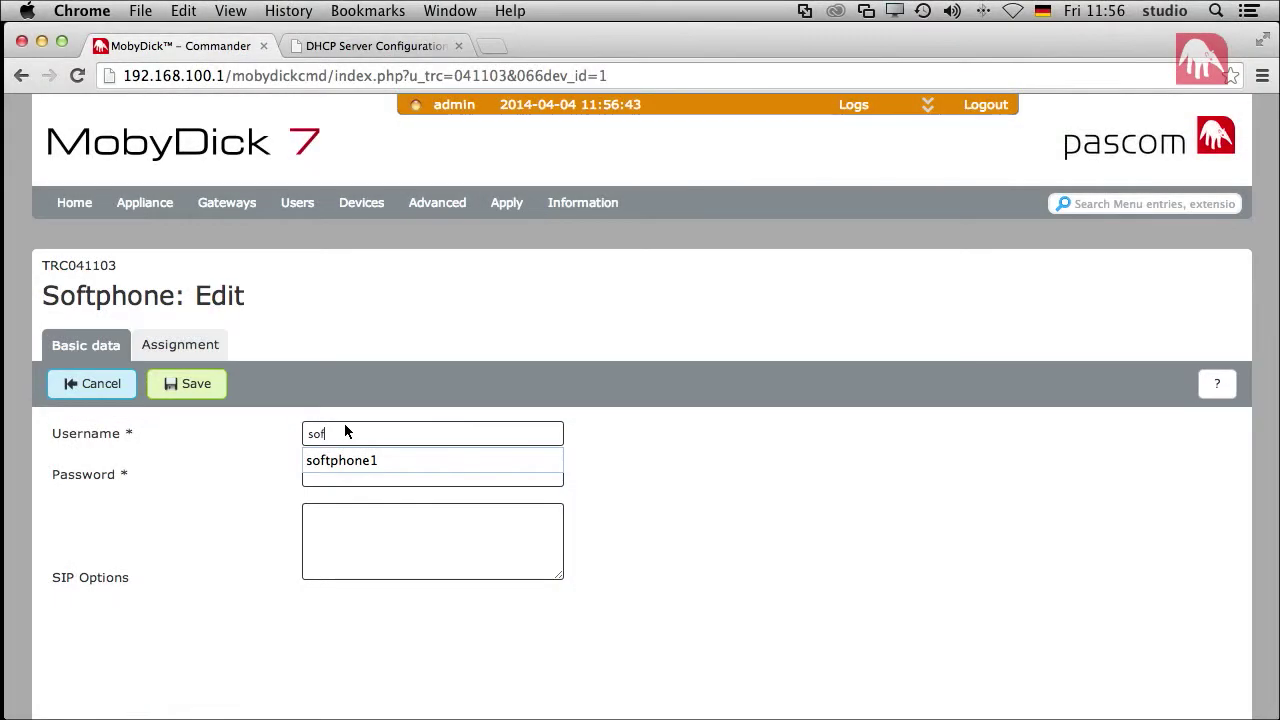
{"action": "type", "text": "tphone"}
{"action": "key", "text": "Tab"}
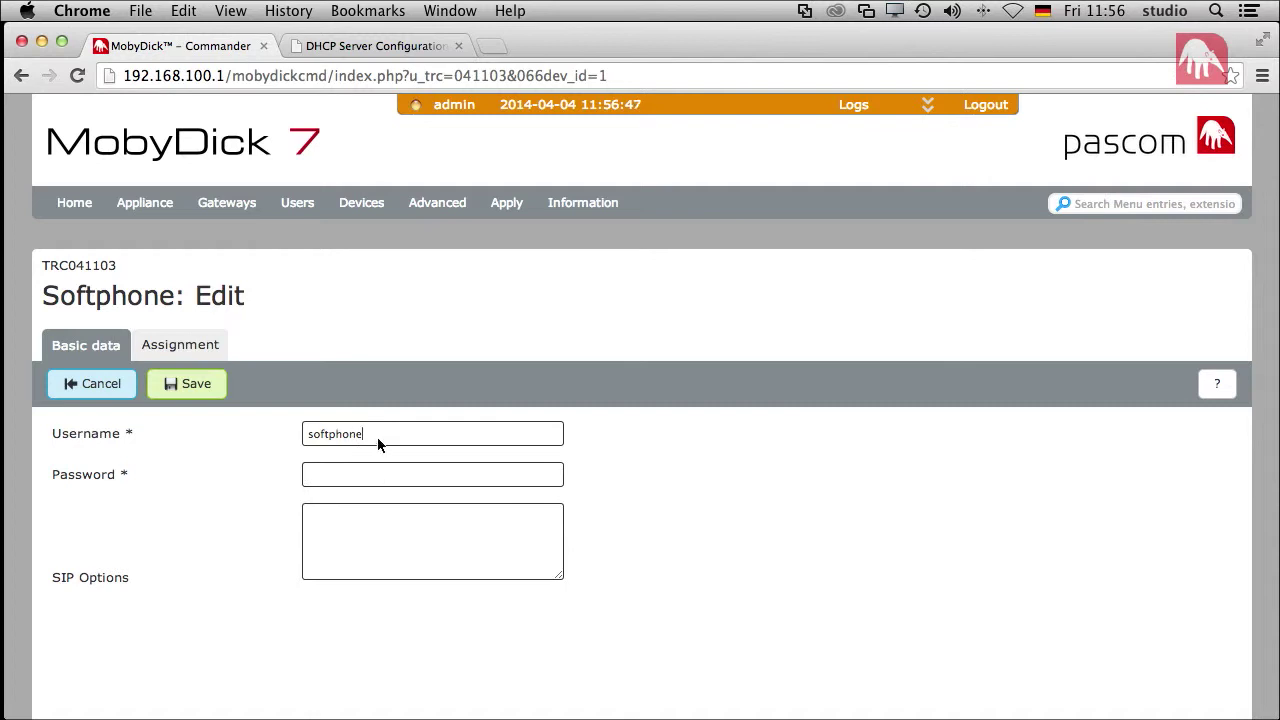
{"action": "type", "text": "1"}
Step: Enter the softphone device's login password
{"action": "left_click", "coordinate": [351, 462]}
{"action": "left_click", "coordinate": [347, 479]}
Step: Save the softphone1 device and apply the pending telephony configuration
{"action": "left_click", "coordinate": [190, 385]}
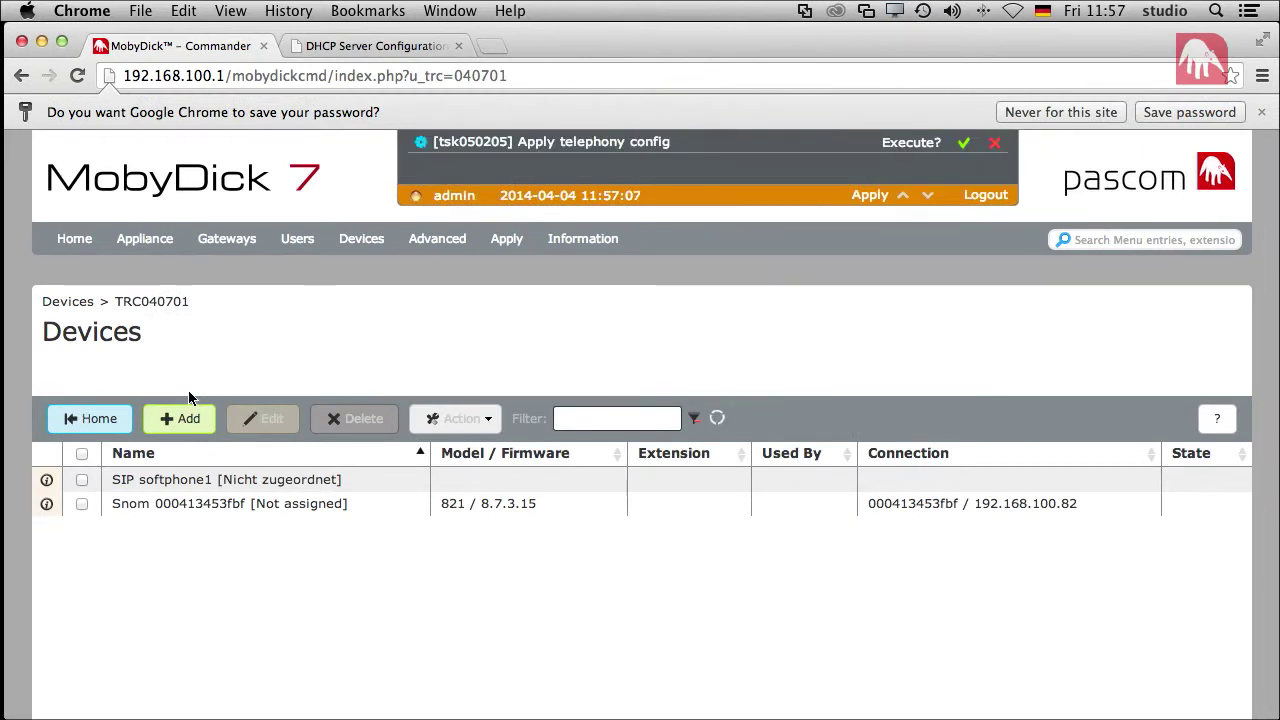
{"action": "left_click", "coordinate": [870, 195]}
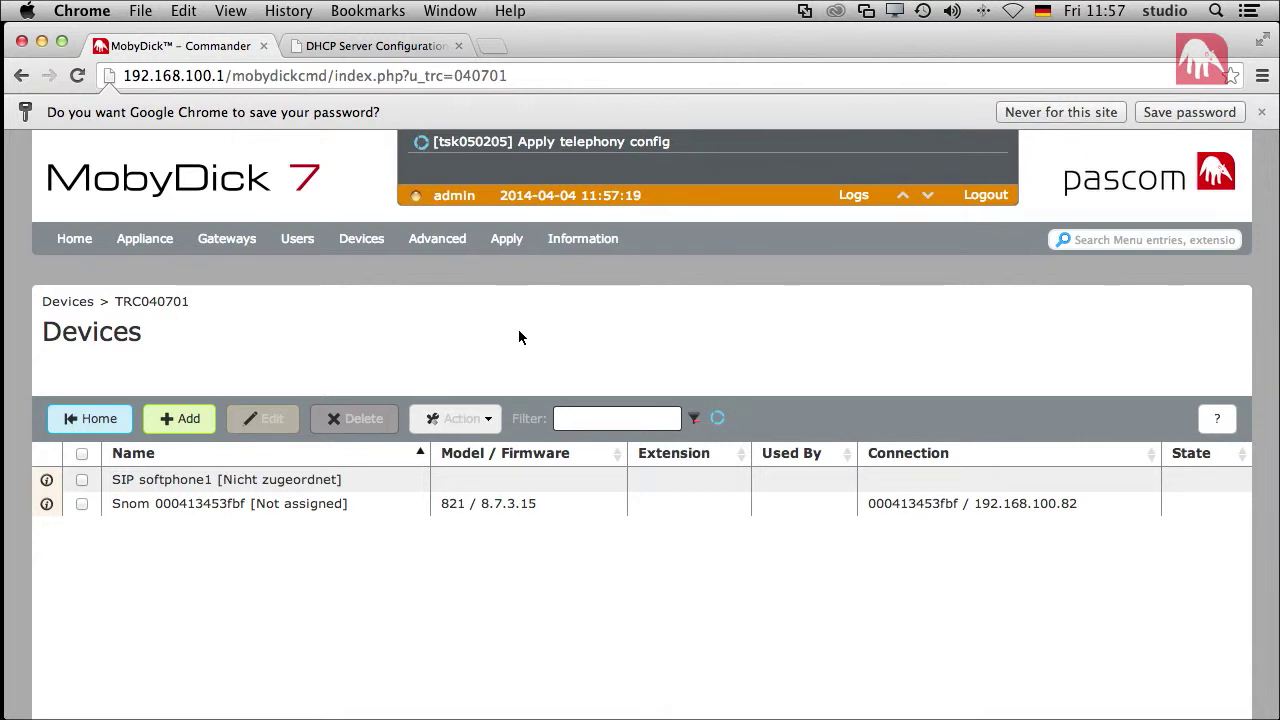
Step: Switch to X-Lite and open its account settings to add a new SIP account
{"action": "key", "text": "super+Tab"}
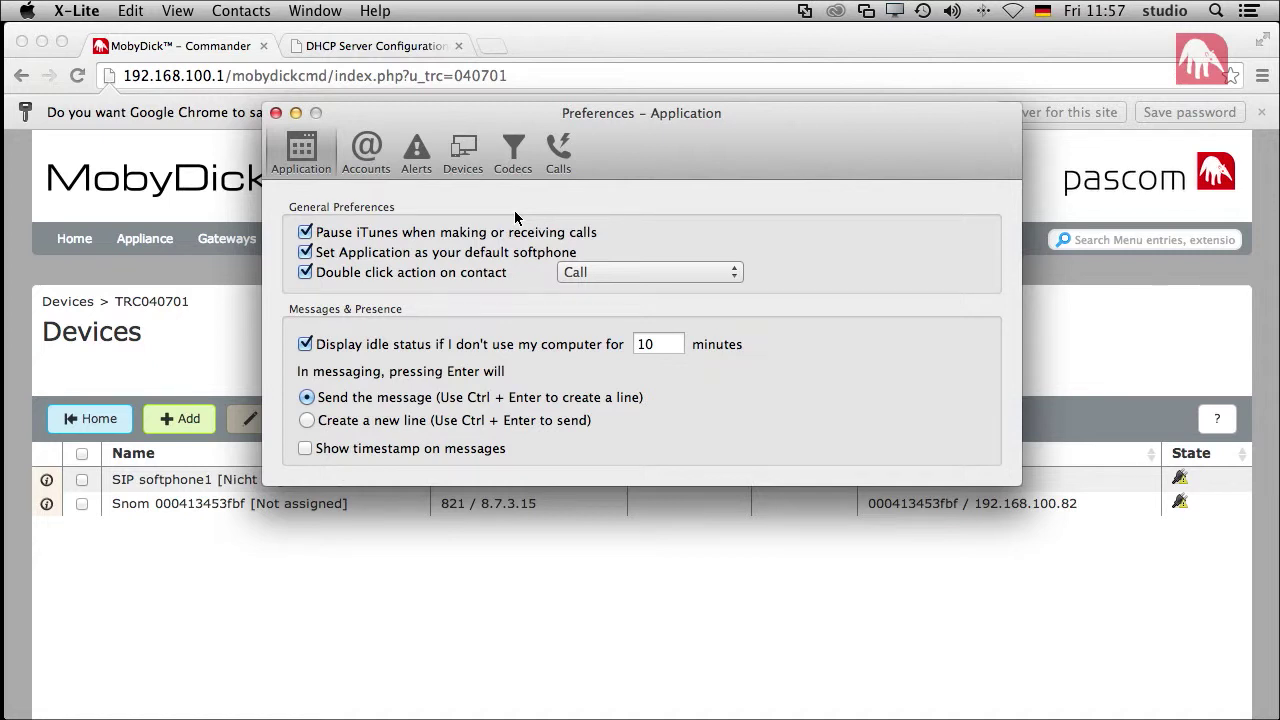
{"action": "left_click", "coordinate": [366, 150]}
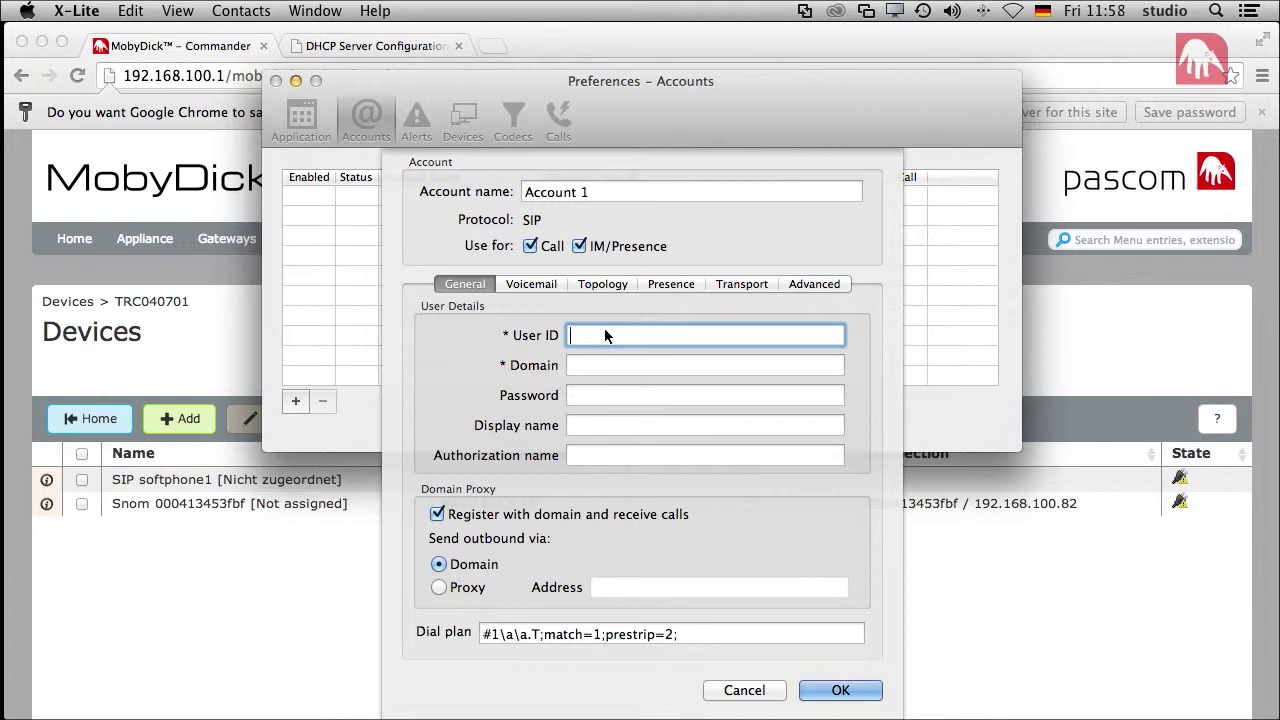
Step: Give X-Lite Account 1 user ID softphone1, domain 192.168.100.1 and the account password
{"action": "type", "text": "softphone"}
{"action": "type", "text": "1"}
{"action": "key", "text": "Tab"}
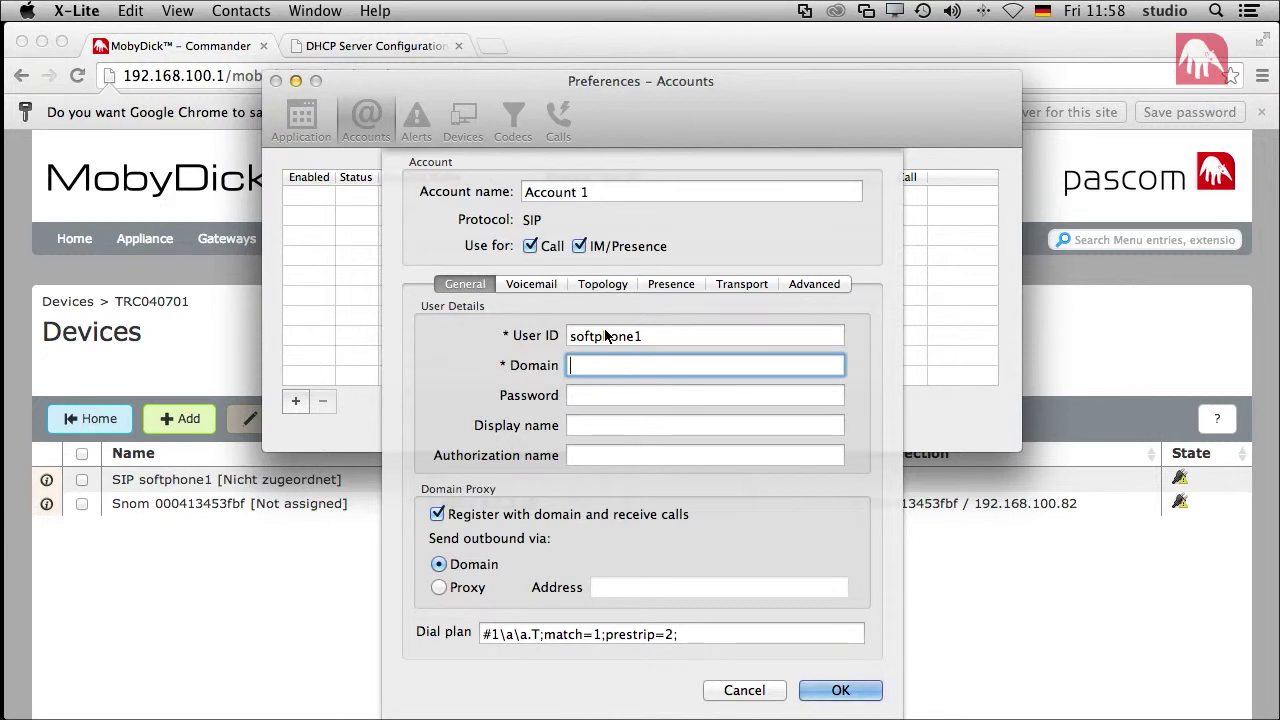
{"action": "type", "text": "192"}
{"action": "type", "text": ".168"}
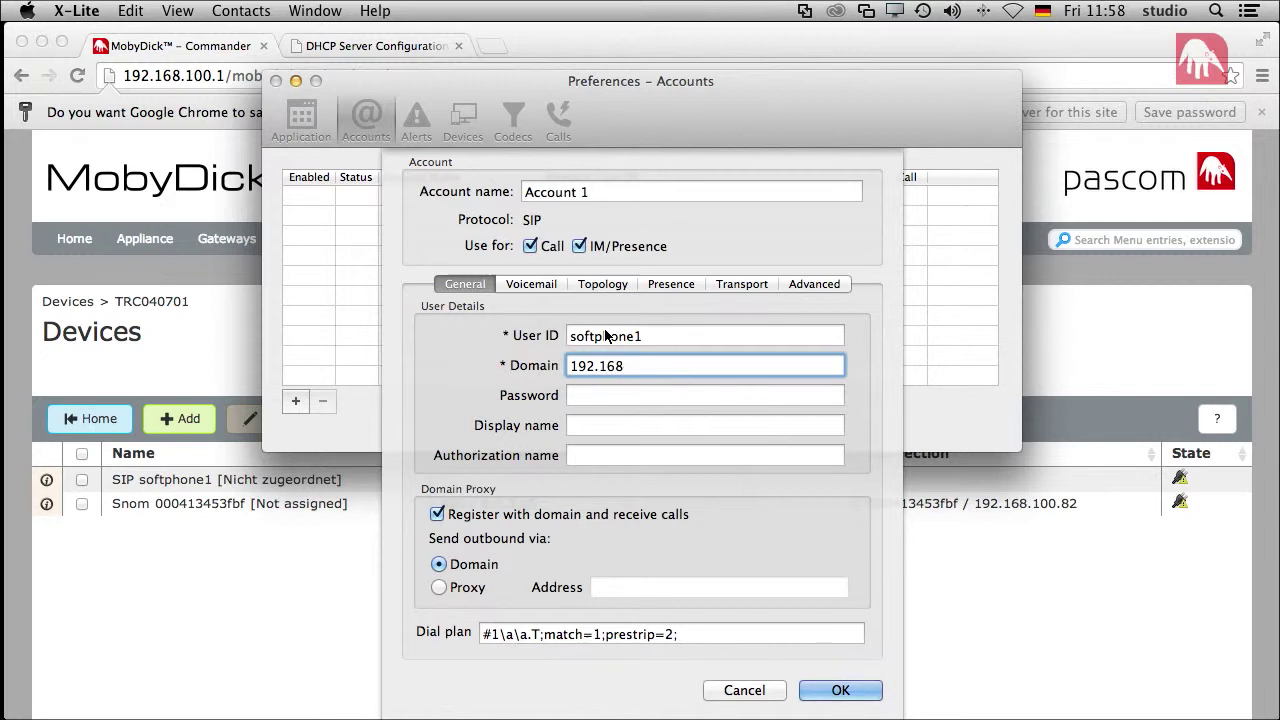
{"action": "type", "text": ".100.1"}
{"action": "key", "text": "Tab"}
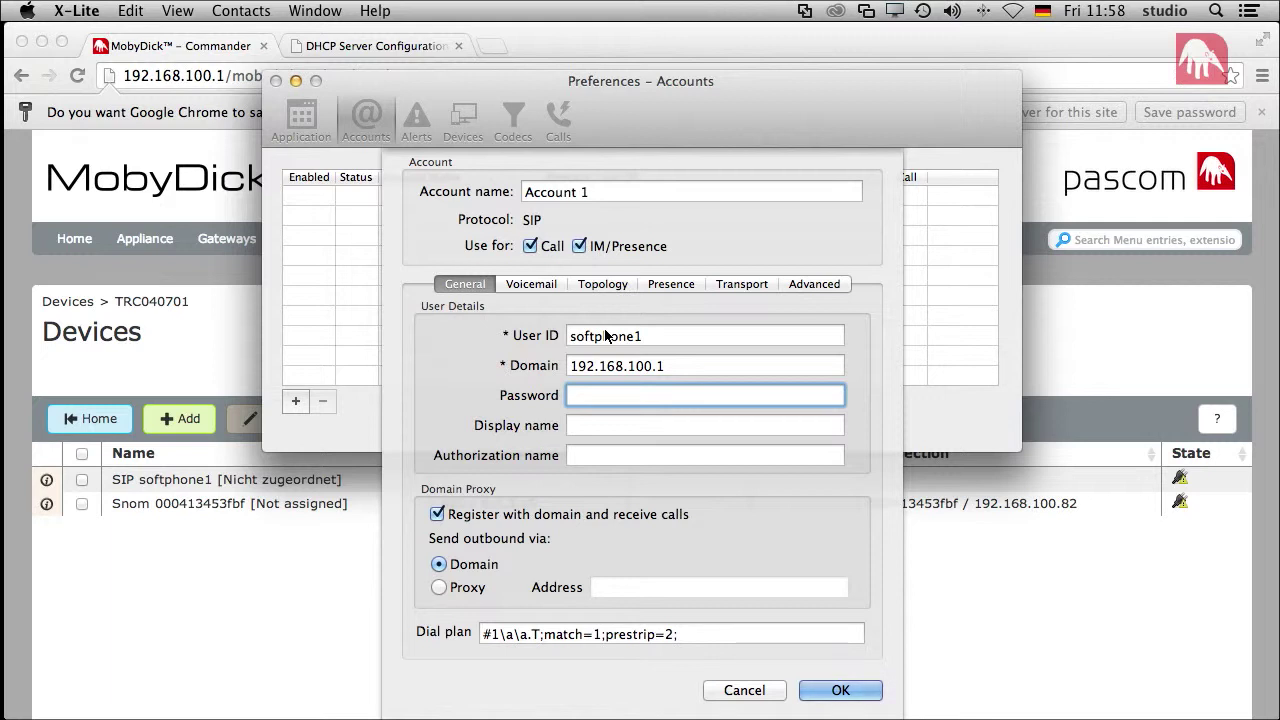
{"action": "key", "text": "Tab"}
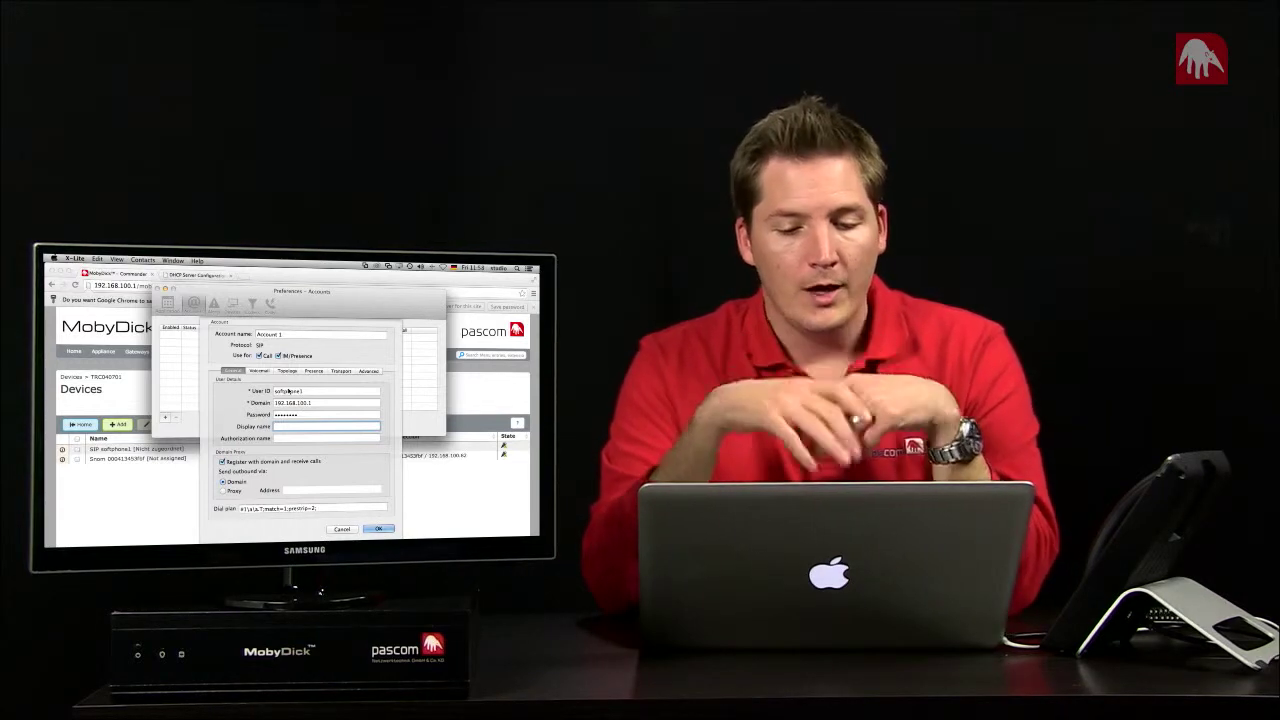
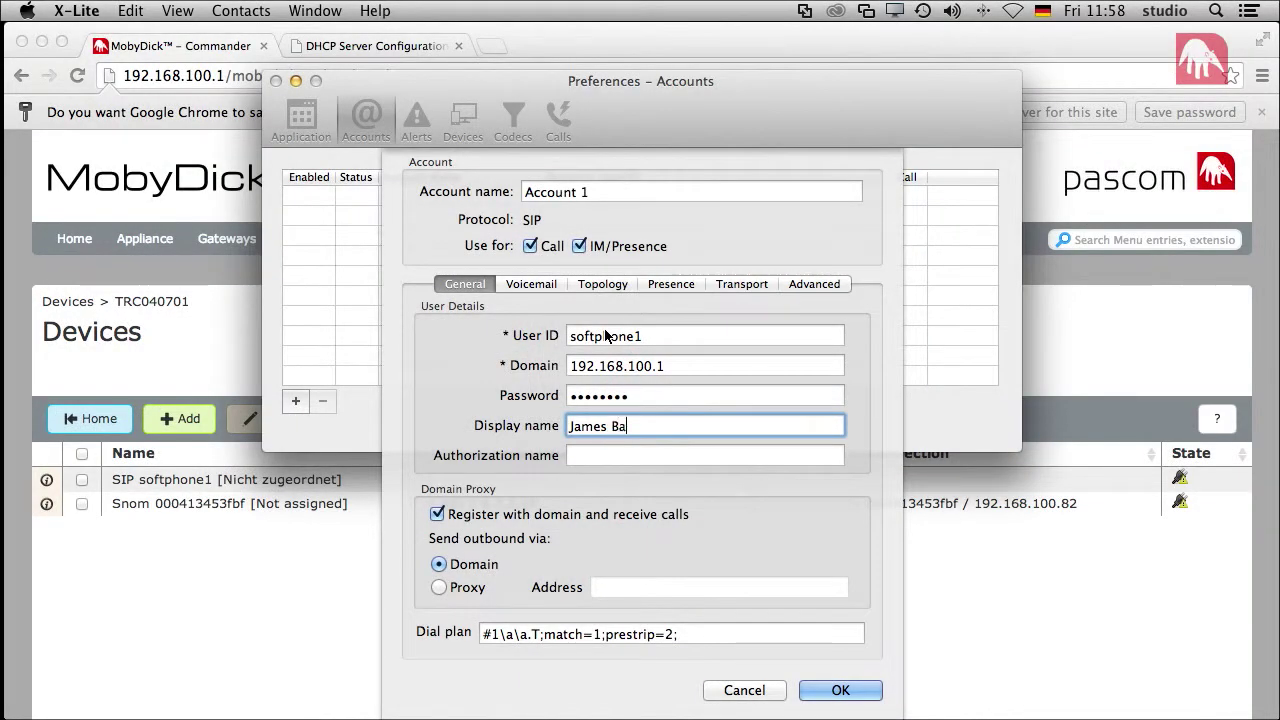
Step: Enter the user's display name and authorization name softphone1 for X-Lite Account 1
{"action": "key", "text": "Tab"}
{"action": "type", "text": "so"}
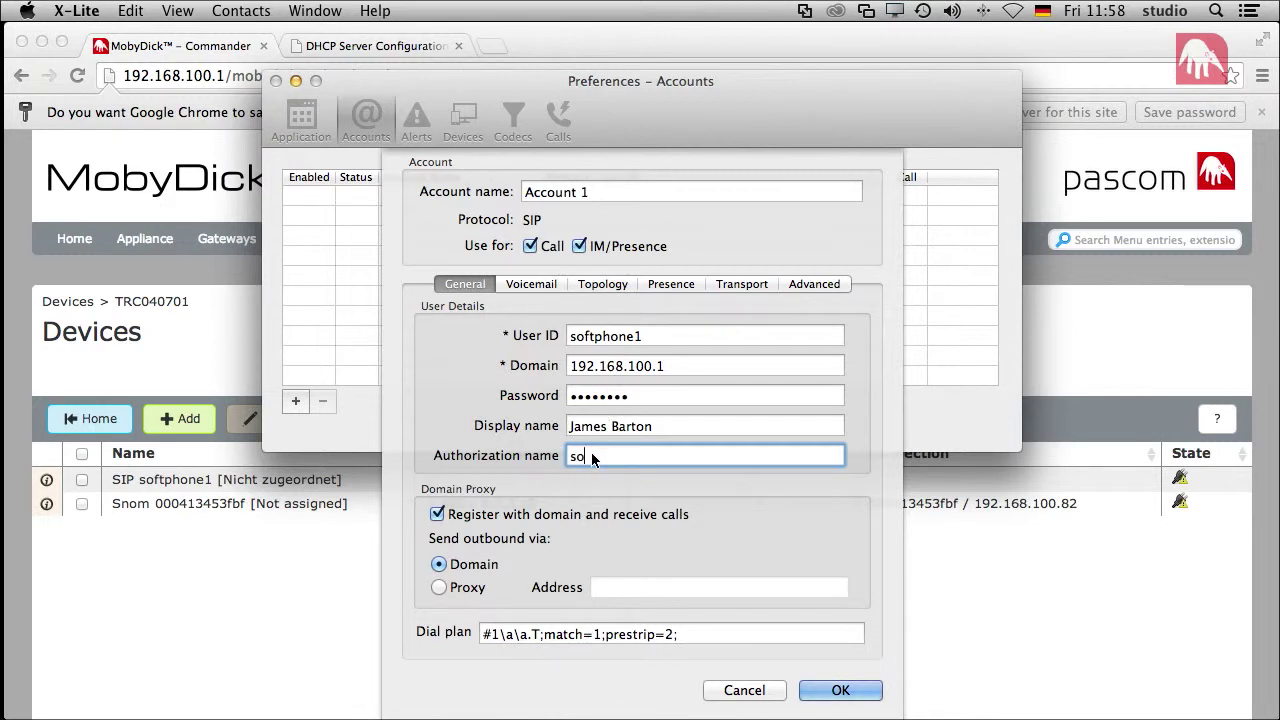
{"action": "type", "text": "ftpho"}
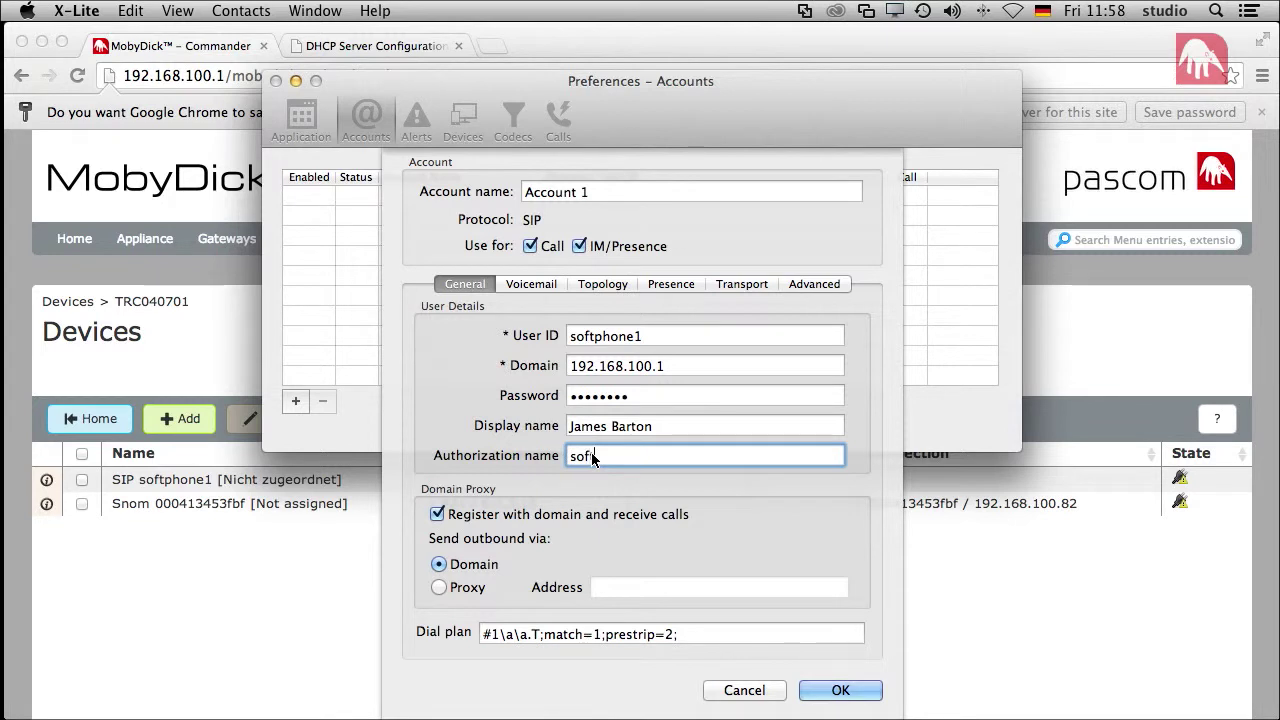
{"action": "type", "text": "ne1"}
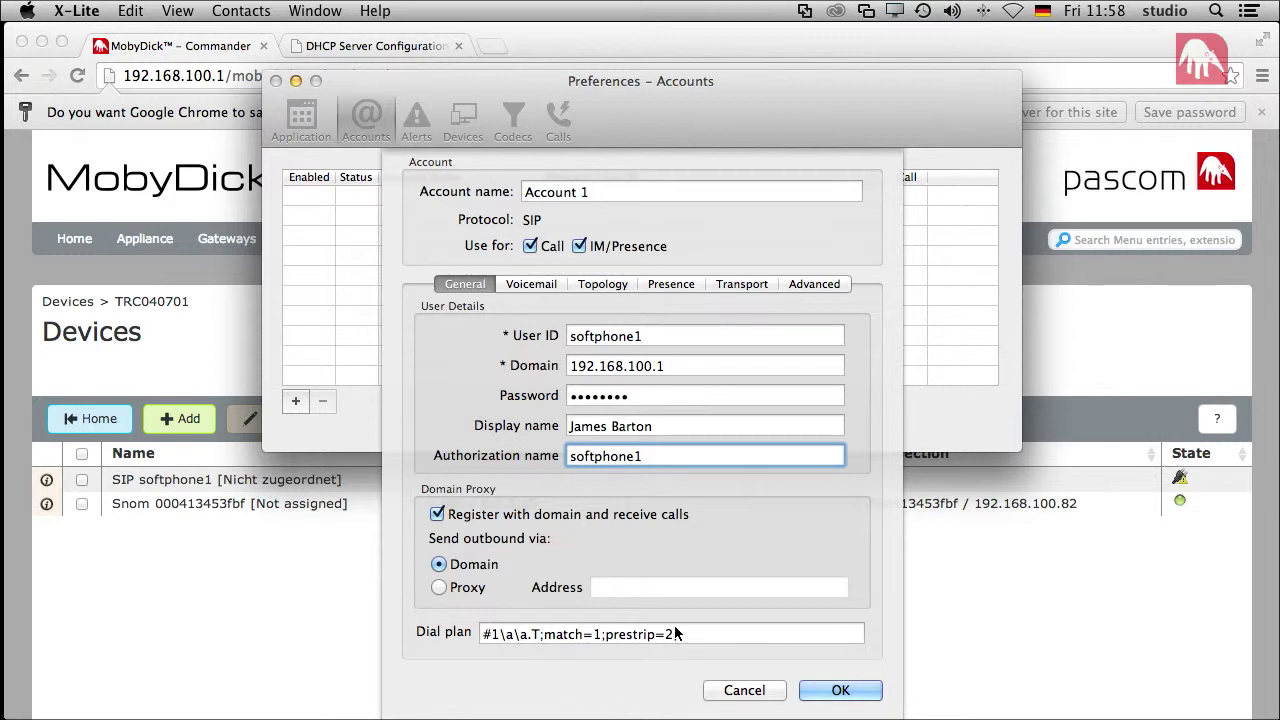
{"action": "left_click", "coordinate": [828, 690]}
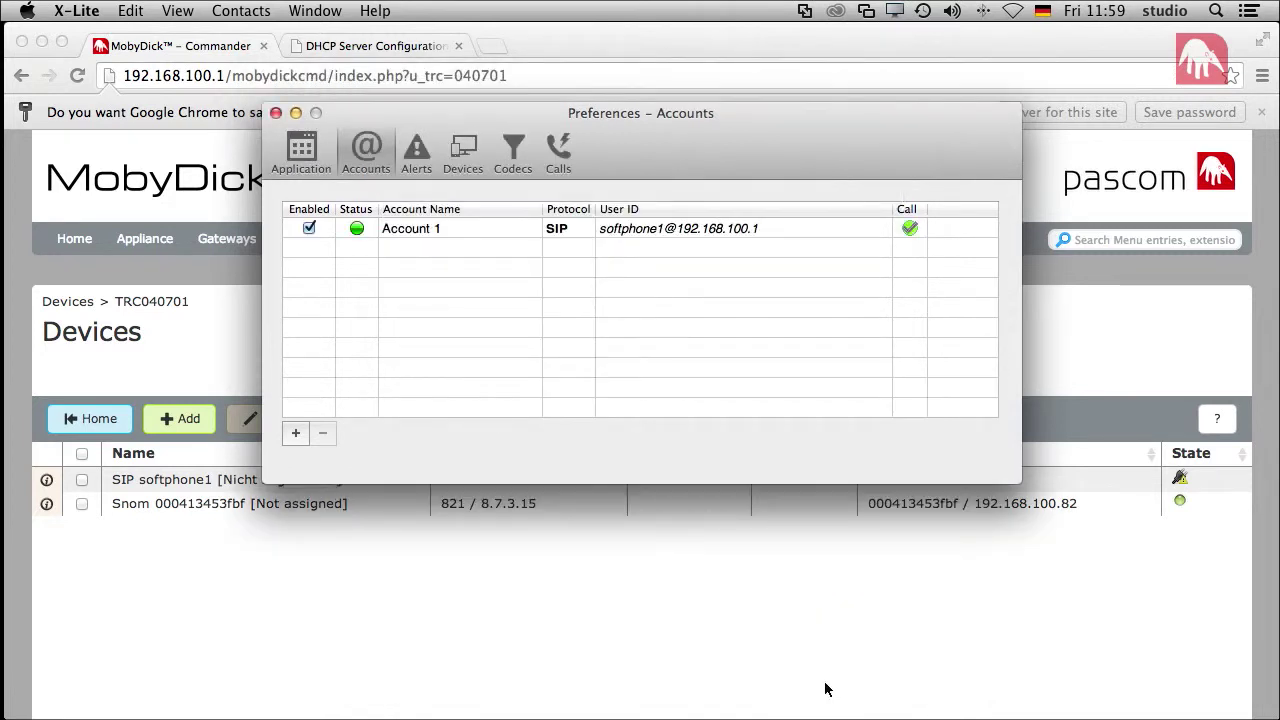